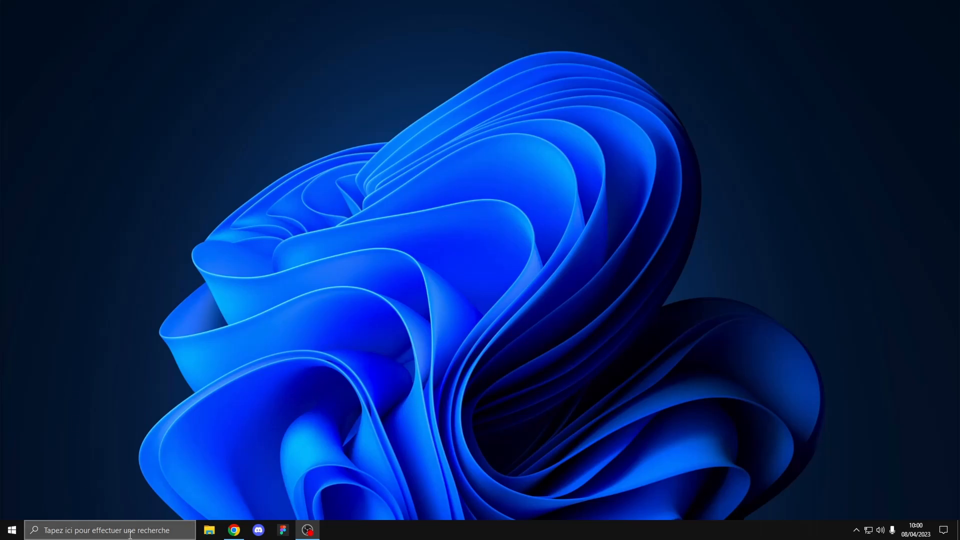
pyautogui.write('pan')
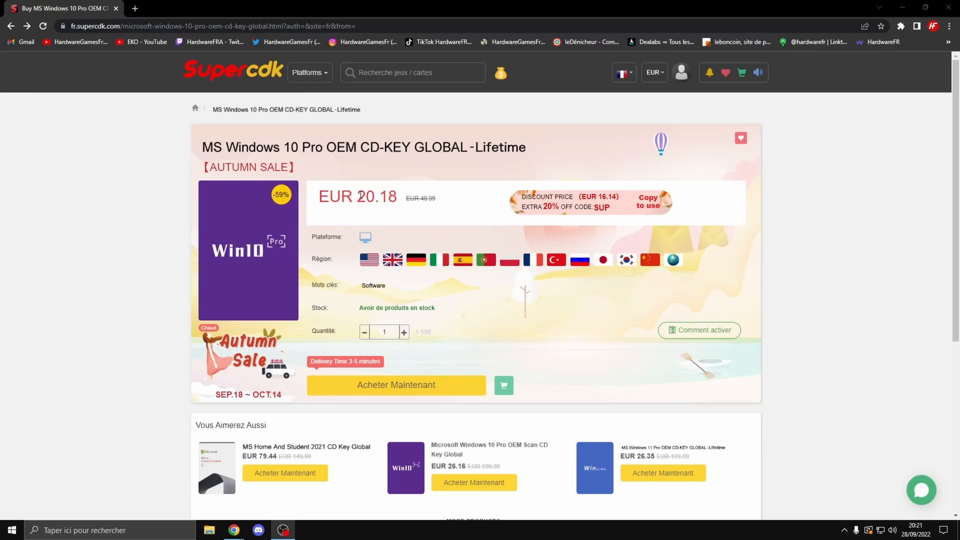
pyautogui.moveTo(359, 187); pyautogui.dragTo(407, 197)
pyautogui.click(415, 179)
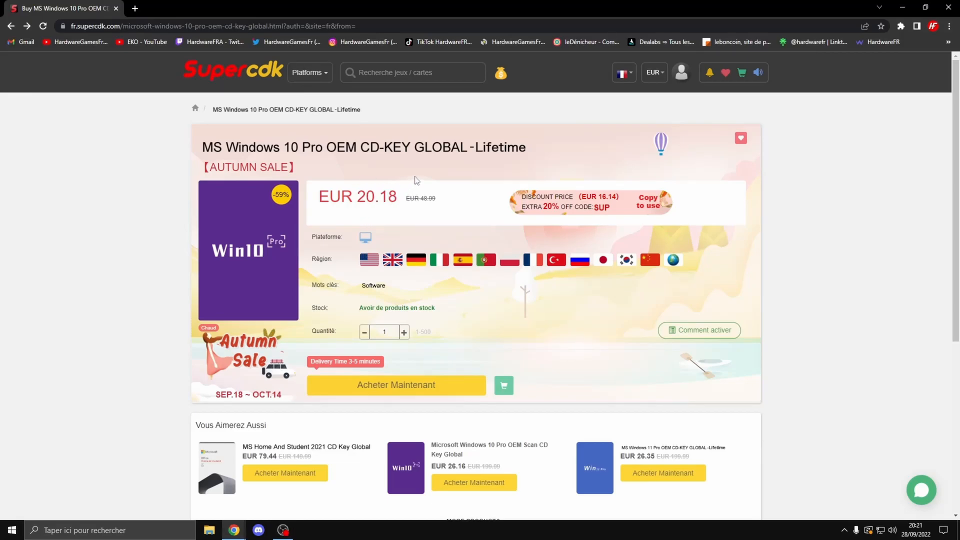
pyautogui.click(624, 74)
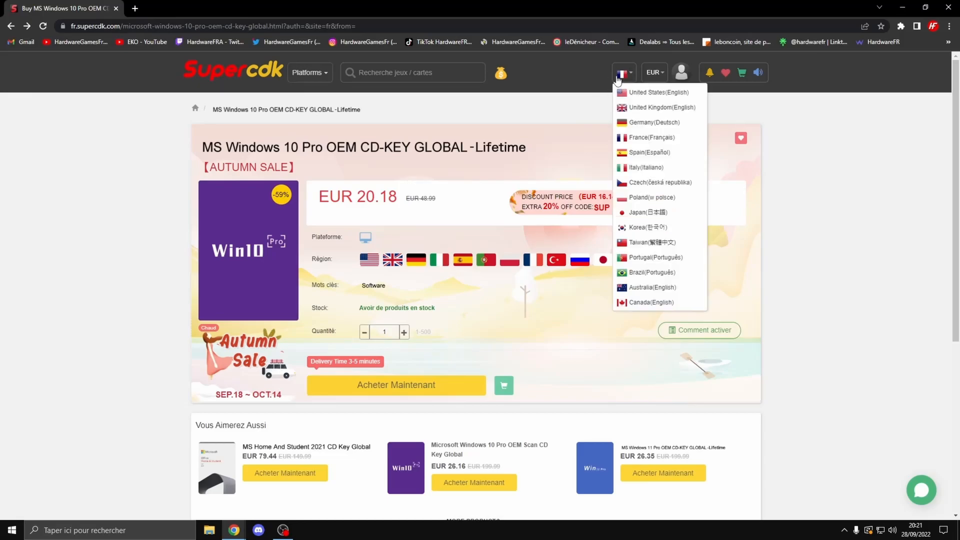
pyautogui.click(561, 120)
pyautogui.moveTo(362, 194); pyautogui.dragTo(401, 196)
pyautogui.click(407, 196)
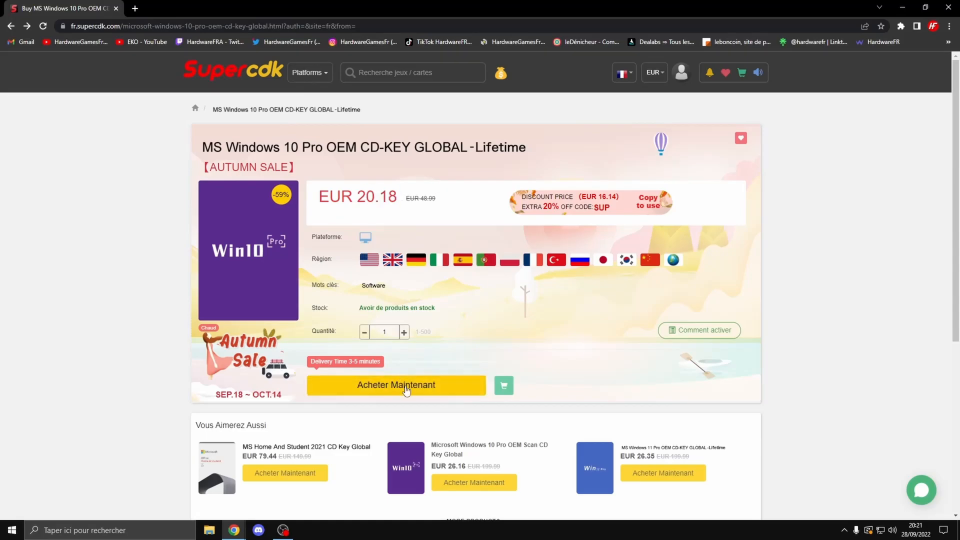
# Step: Order the Windows 10 Pro OEM key and apply the promo code SPHG, checking the discounted subtotal at checkout
pyautogui.click(407, 390)
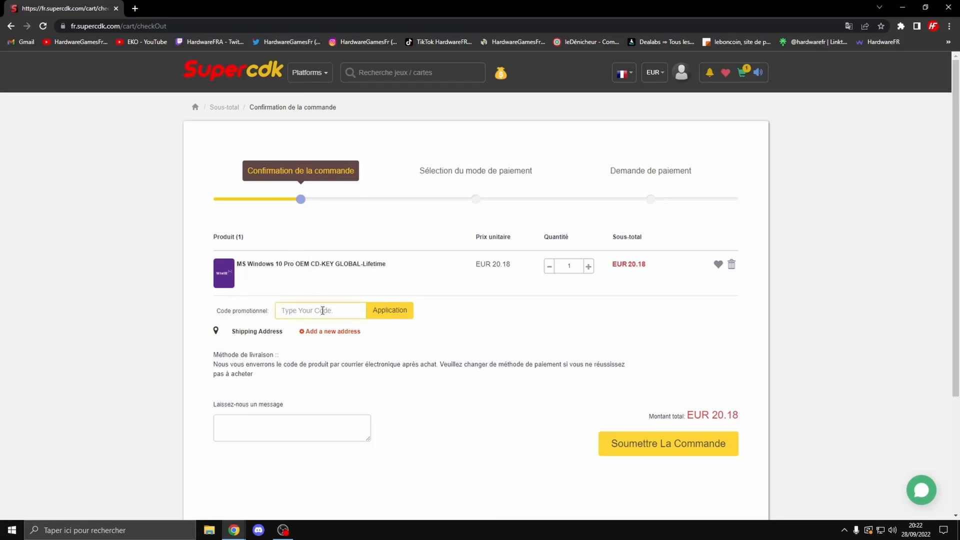
pyautogui.write('SPHG')
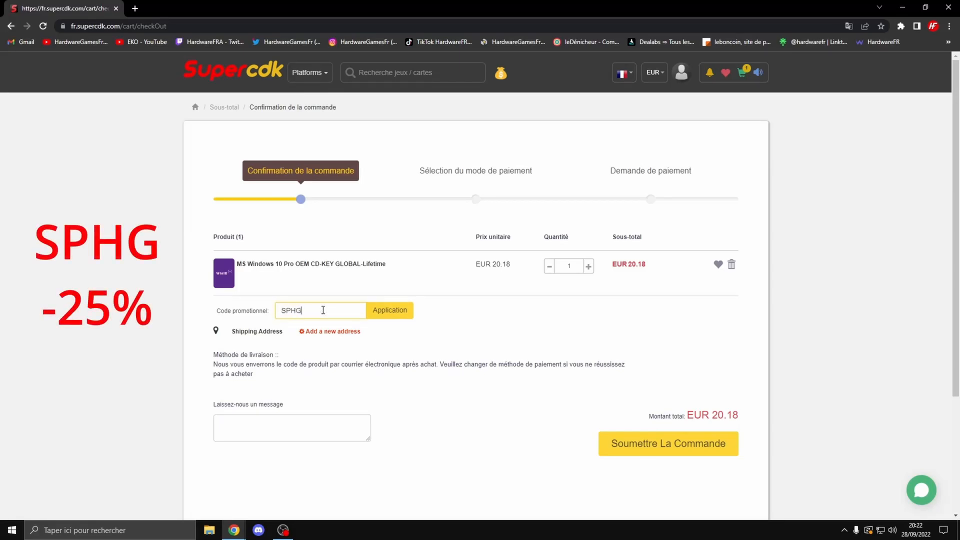
pyautogui.click(395, 312)
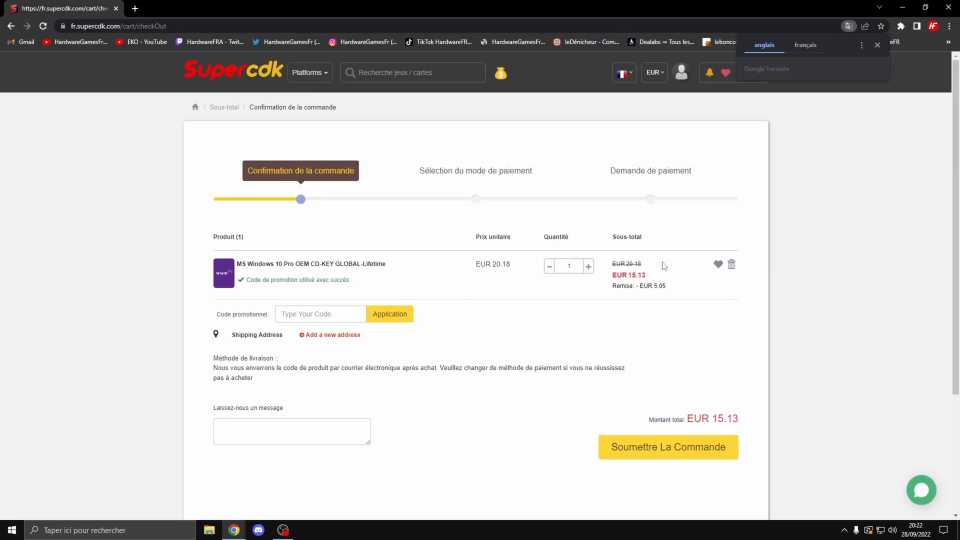
pyautogui.moveTo(653, 286); pyautogui.dragTo(670, 290)
pyautogui.click(646, 284)
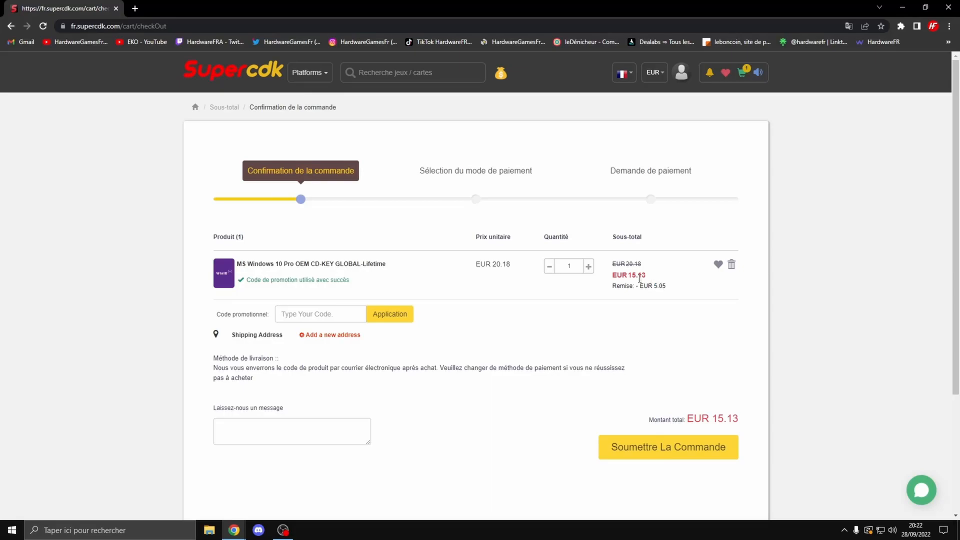
pyautogui.moveTo(627, 262); pyautogui.dragTo(645, 266)
pyautogui.click(636, 274)
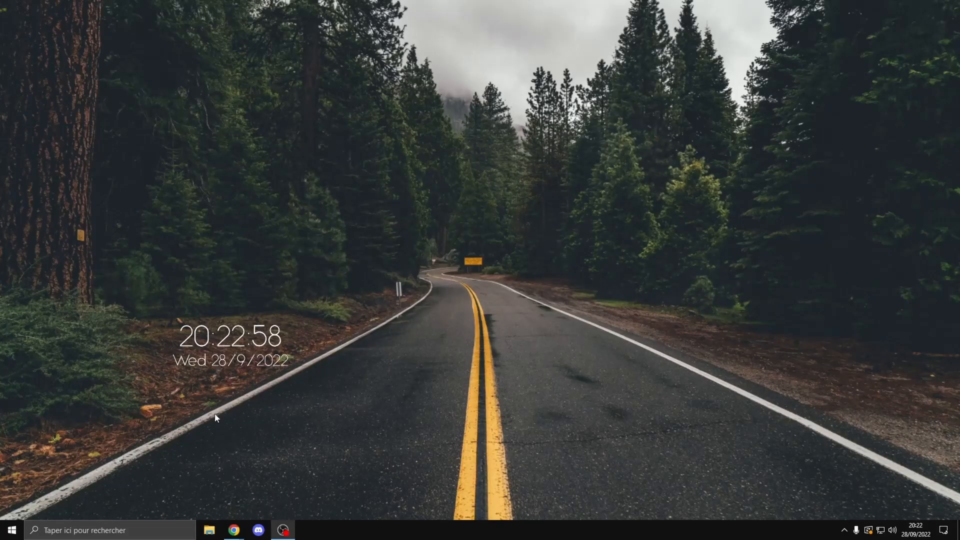
# Step: Open the Activation page of the Windows update and security settings
pyautogui.click(12, 529)
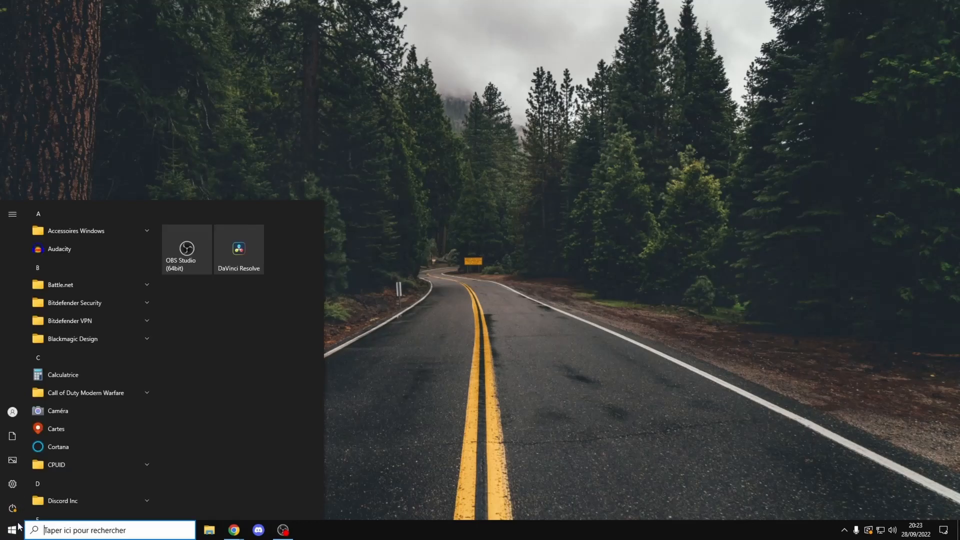
pyautogui.click(16, 483)
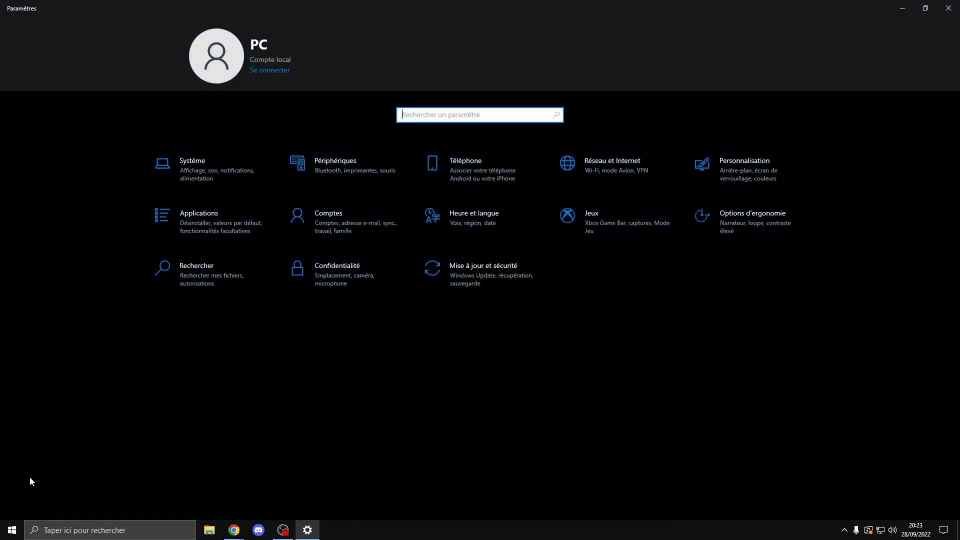
pyautogui.click(506, 274)
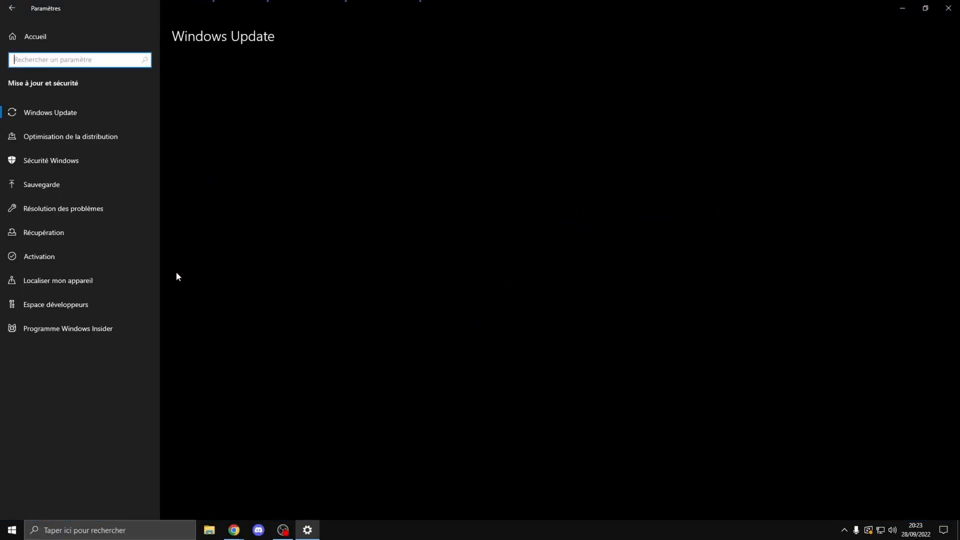
pyautogui.click(48, 258)
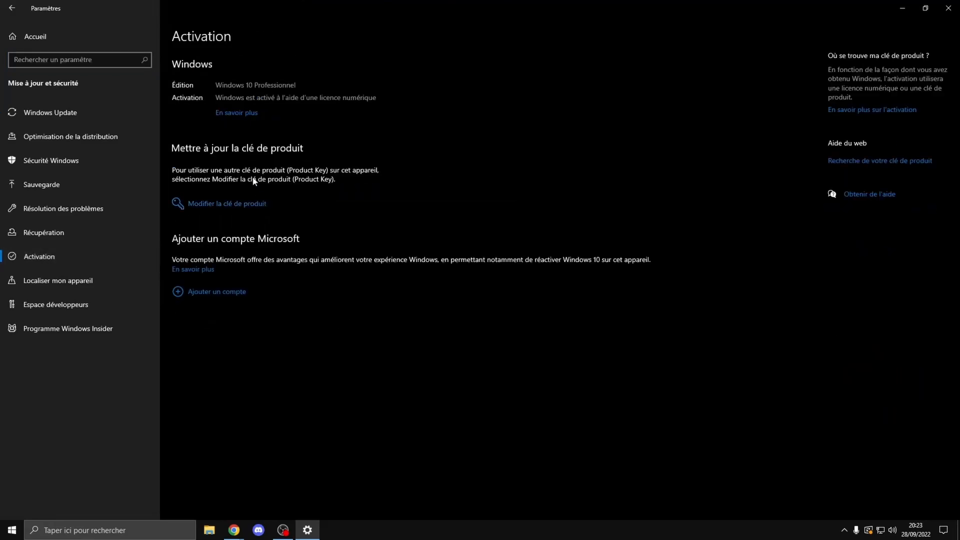
# Step: Enter a product key in the Windows product key change dialog, and cancel the dialog
pyautogui.click(196, 206)
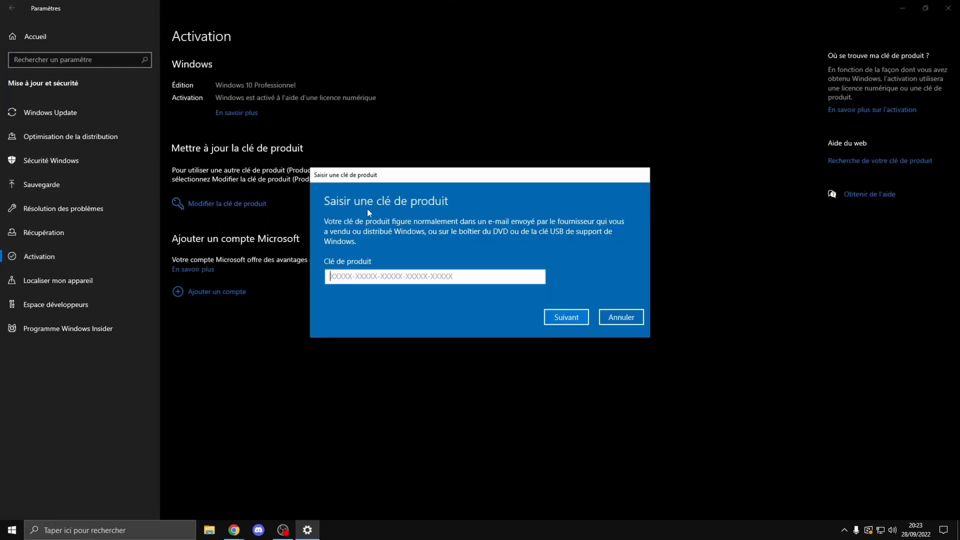
pyautogui.write('GFGFG-FYGGF-GGFGF-DGFDG-FGFGD')
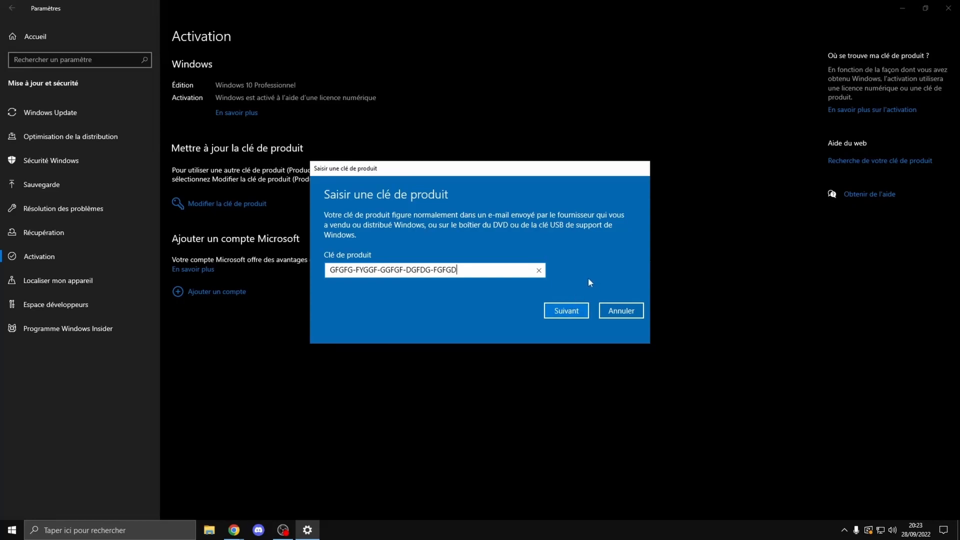
pyautogui.click(621, 311)
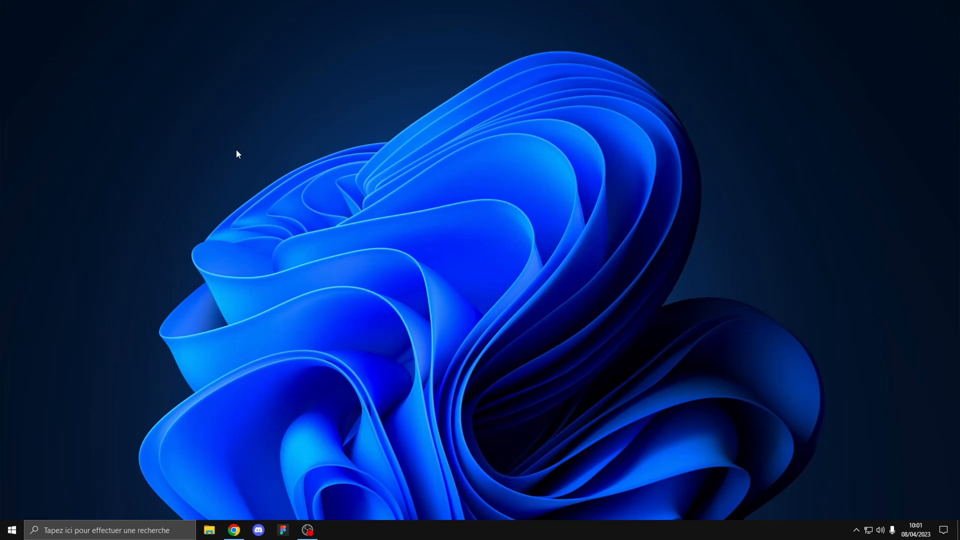
# Step: Switch to Chrome, open the official Revo Uninstaller download page and compare the Freeware edition's features with the paid editions
pyautogui.click(234, 531)
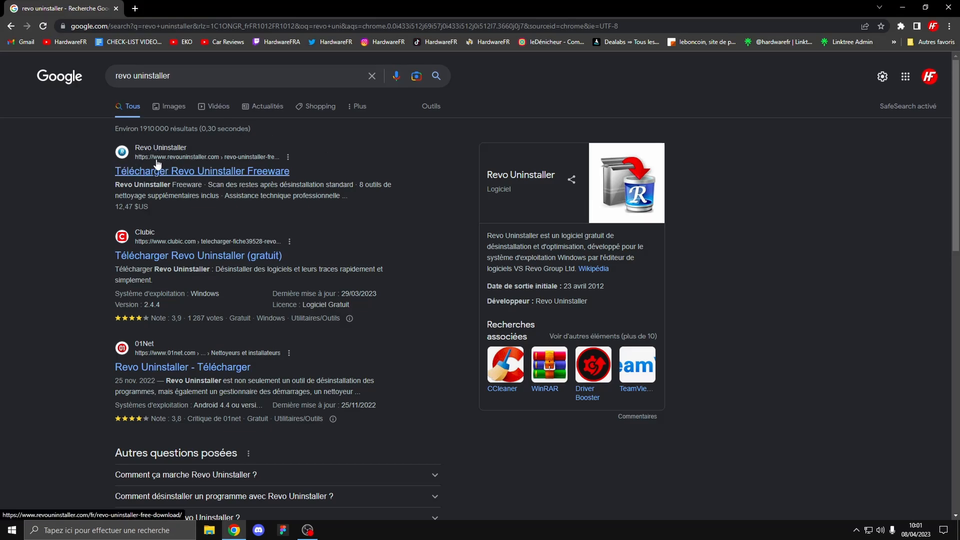
pyautogui.click(202, 172)
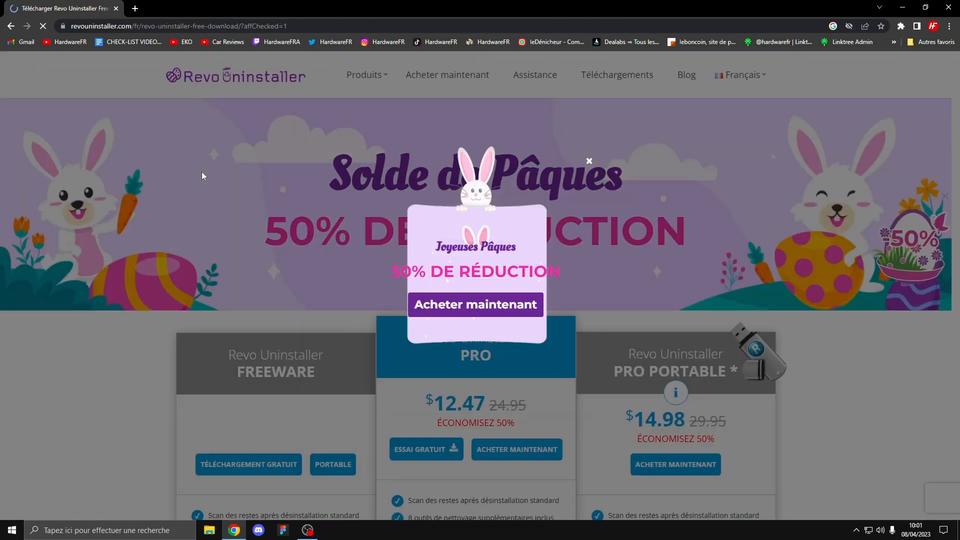
pyautogui.click(589, 161)
pyautogui.scroll(-2, 589, 165)
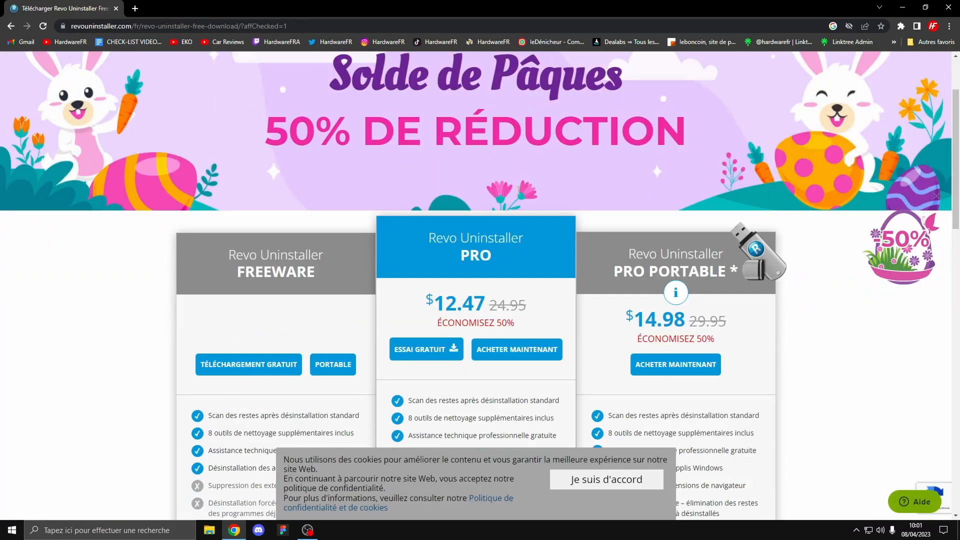
pyautogui.scroll(-2, 579, 378)
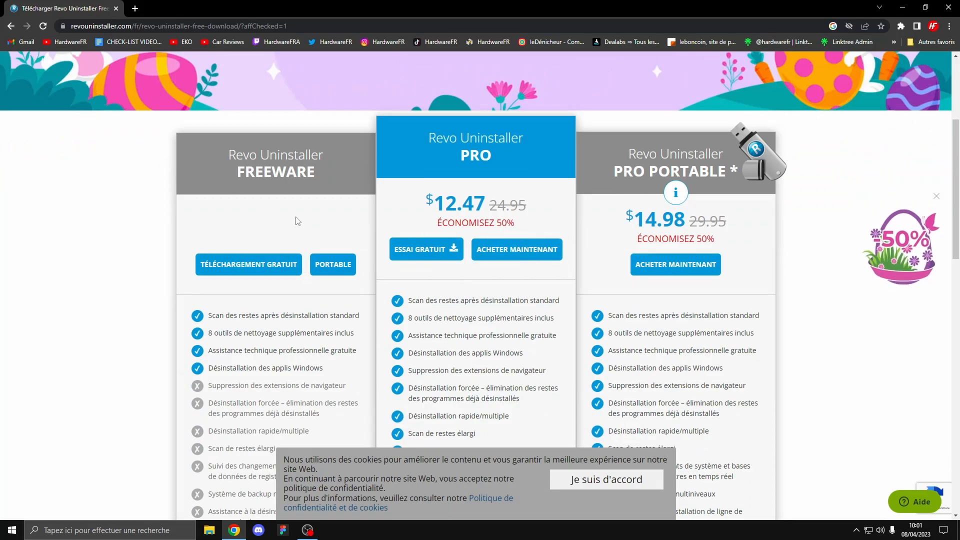
pyautogui.scroll(-1, 217, 200)
pyautogui.scroll(-3, 238, 210)
pyautogui.moveTo(240, 207)
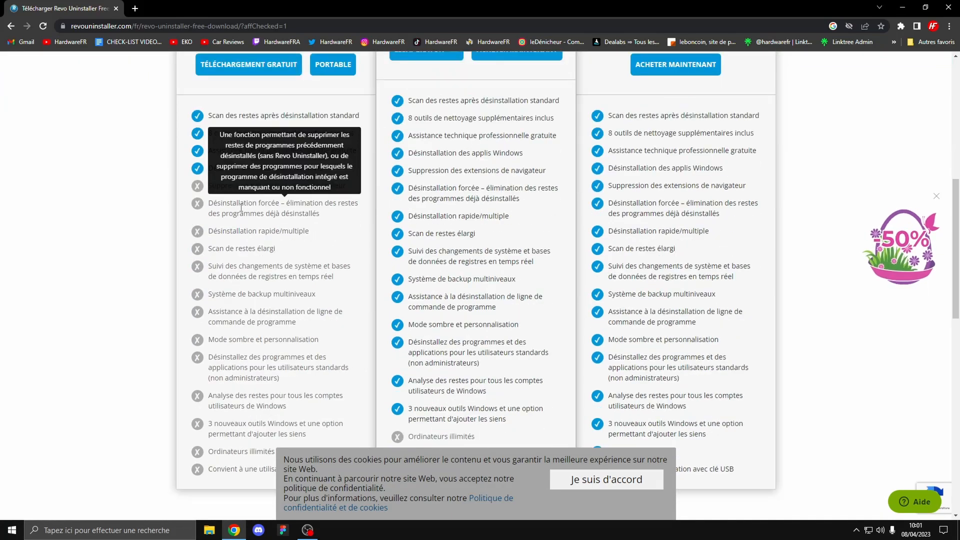
pyautogui.click(903, 7)
# Step: Launch Revo Uninstaller and dismiss its update offer
pyautogui.click(121, 531)
pyautogui.write('revo u')
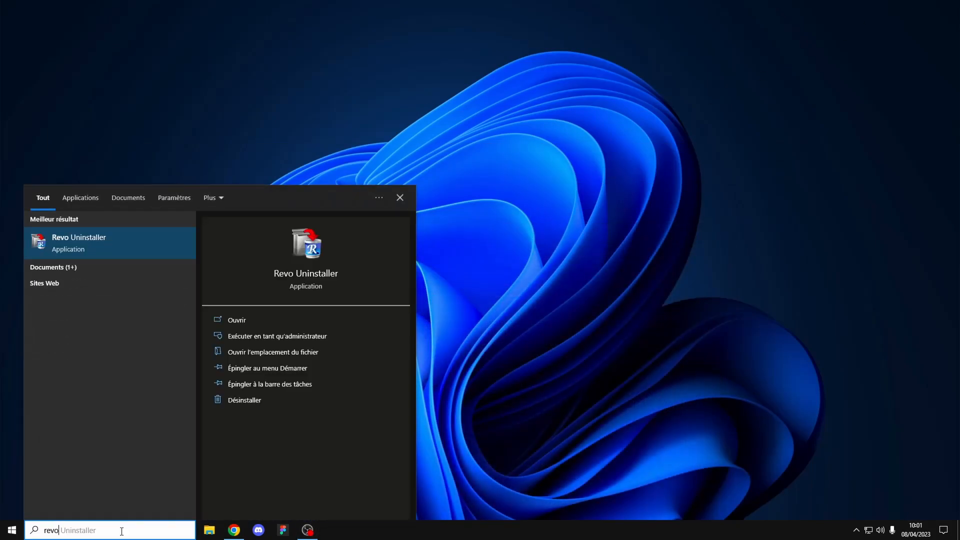
pyautogui.press('Return')
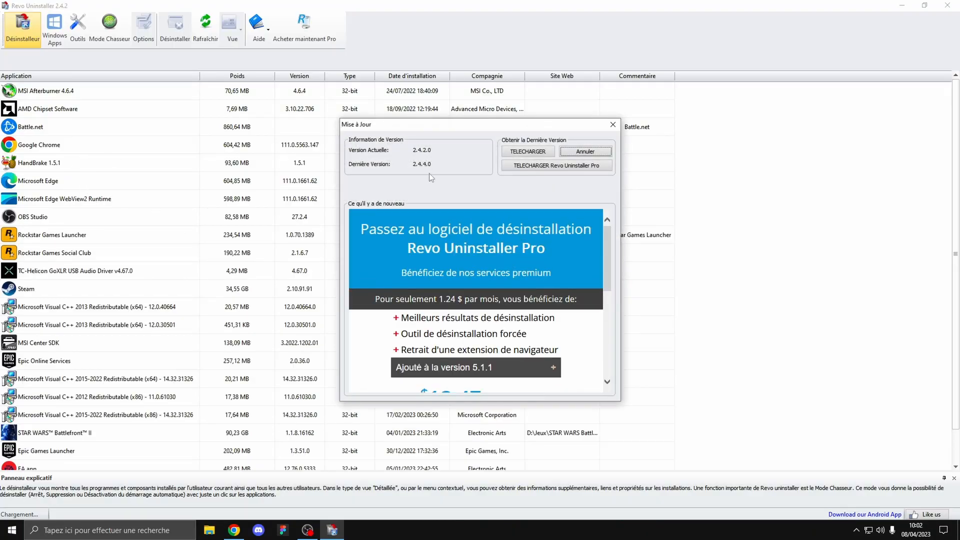
pyautogui.click(617, 128)
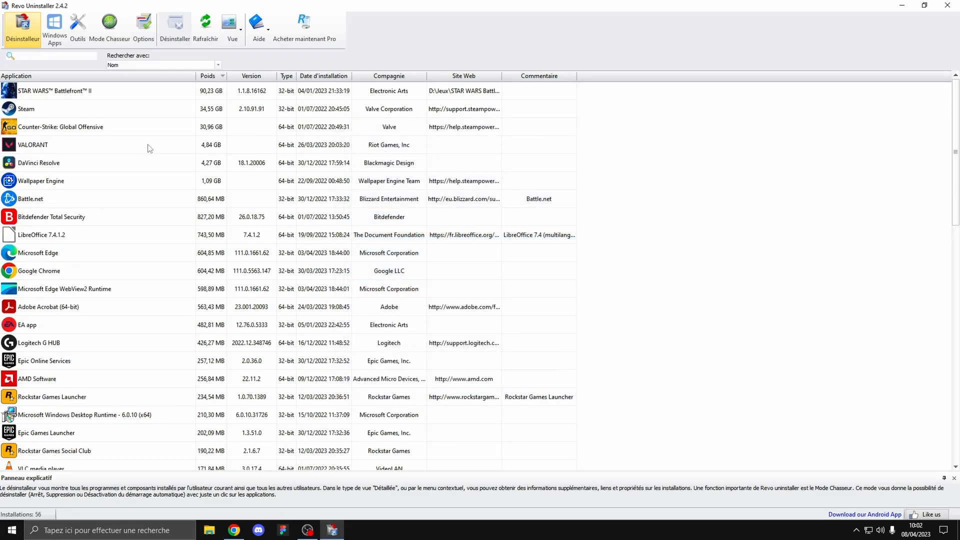
# Step: Look through the full list of installed programs for candidates to remove
pyautogui.scroll(-8, 77, 120)
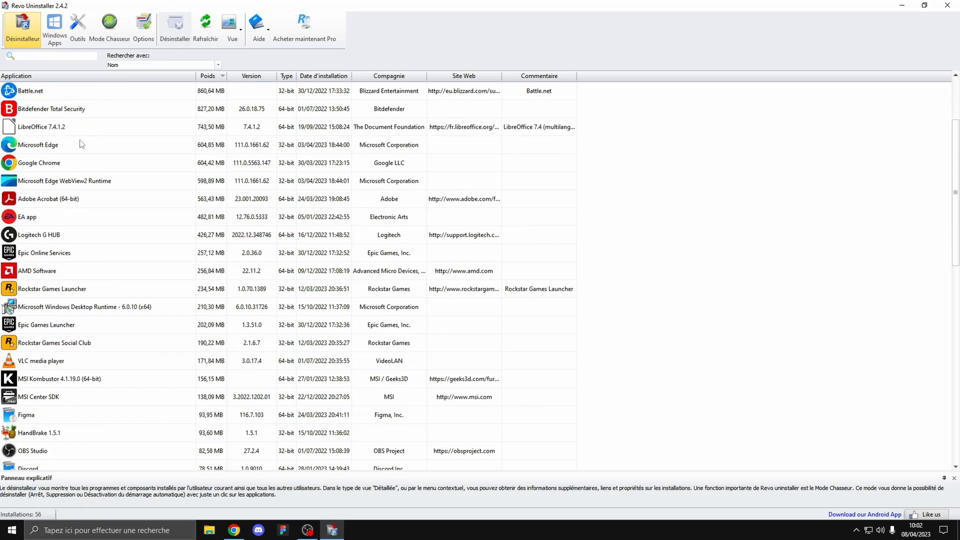
pyautogui.scroll(-4, 80, 146)
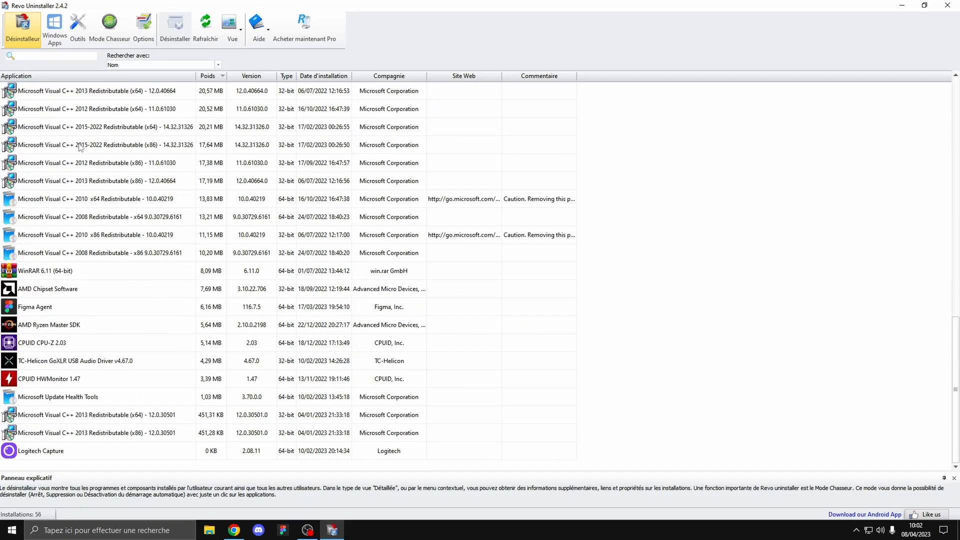
pyautogui.scroll(12, 80, 148)
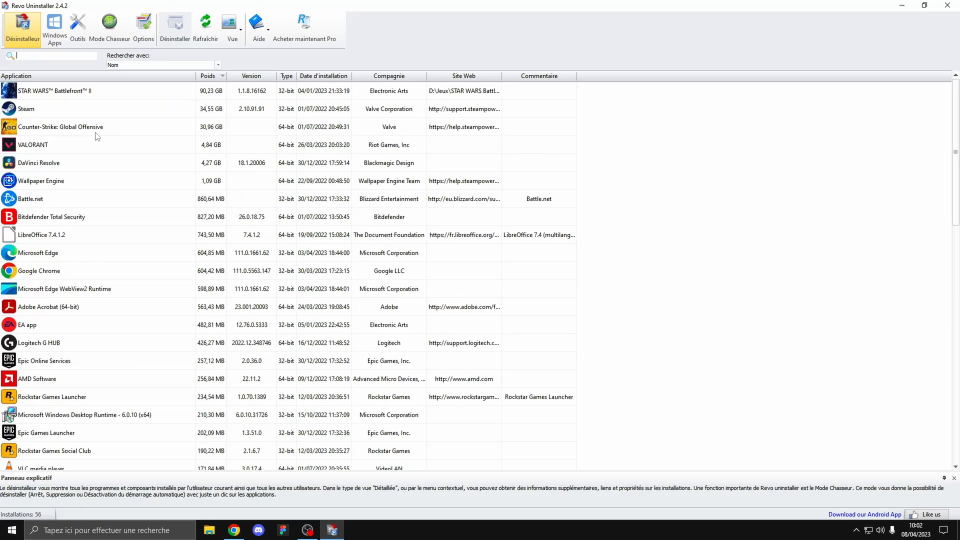
pyautogui.scroll(-12, 98, 142)
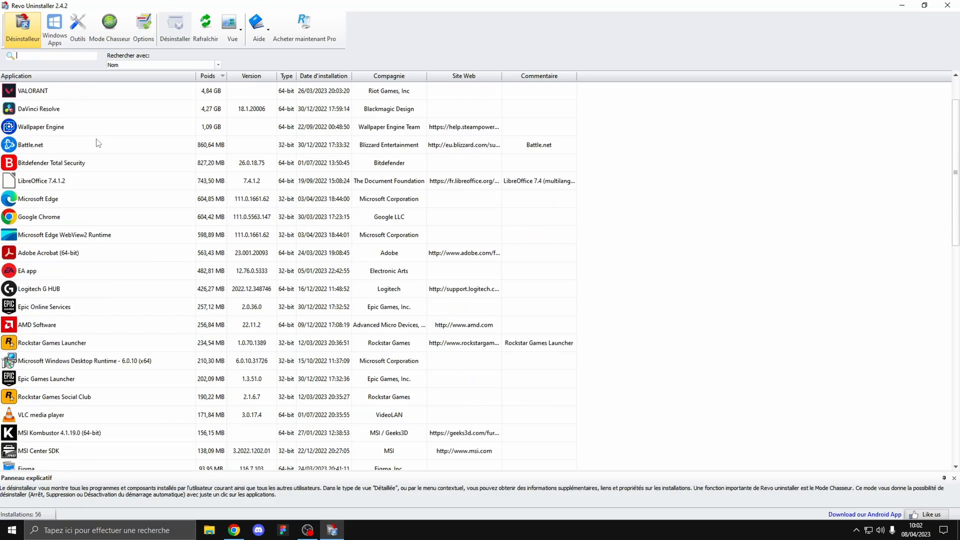
pyautogui.click(94, 448)
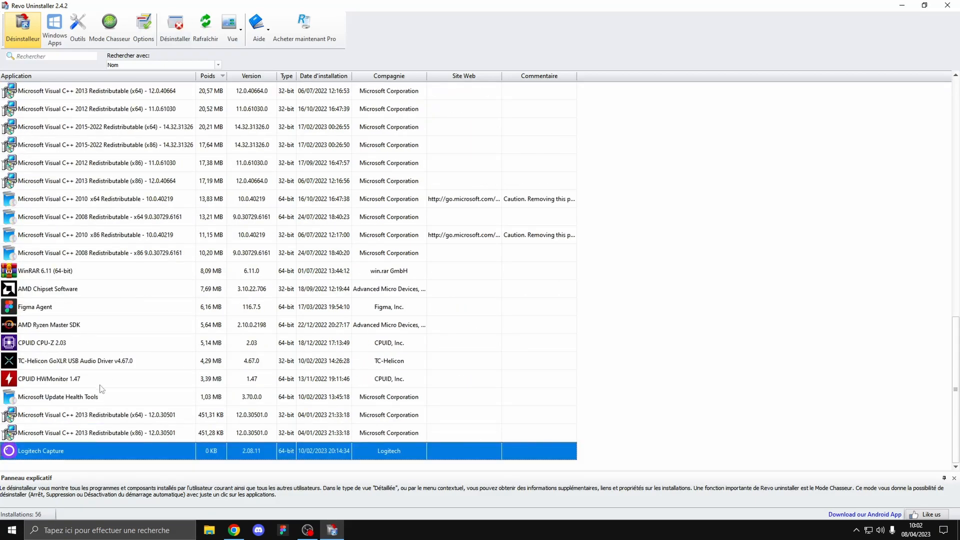
pyautogui.scroll(12, 107, 250)
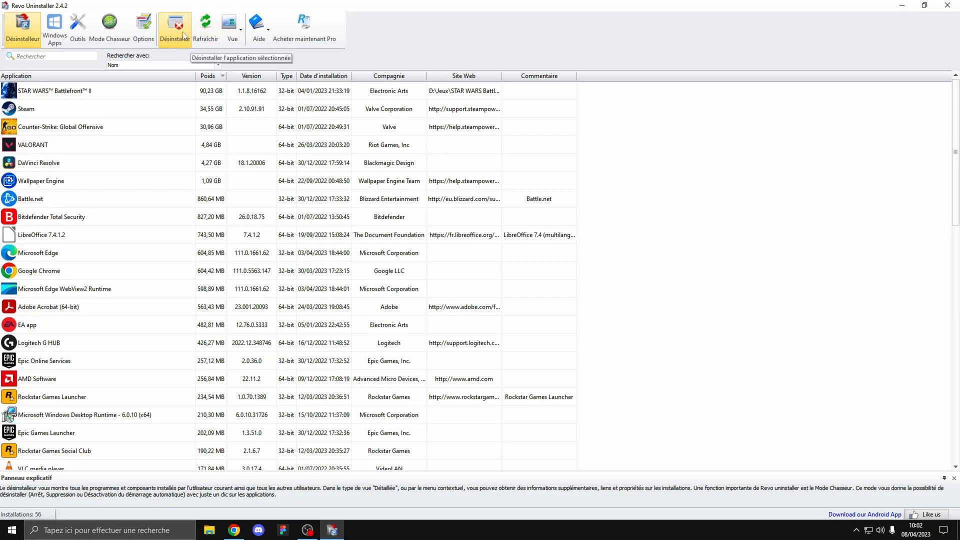
pyautogui.click(140, 219)
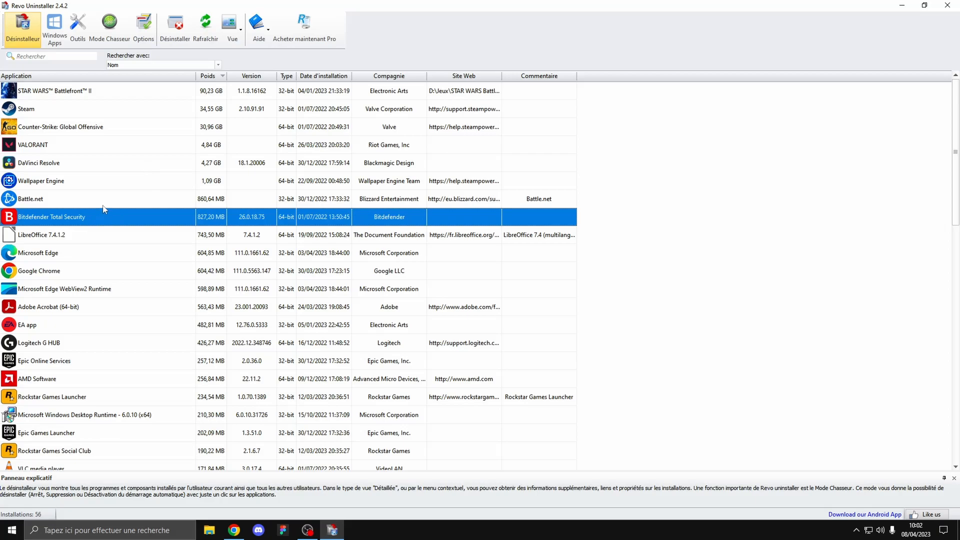
# Step: Launch the uninstaller of Logitech Capture with the system restore point option turned off
pyautogui.scroll(-12, 103, 225)
pyautogui.click(77, 451)
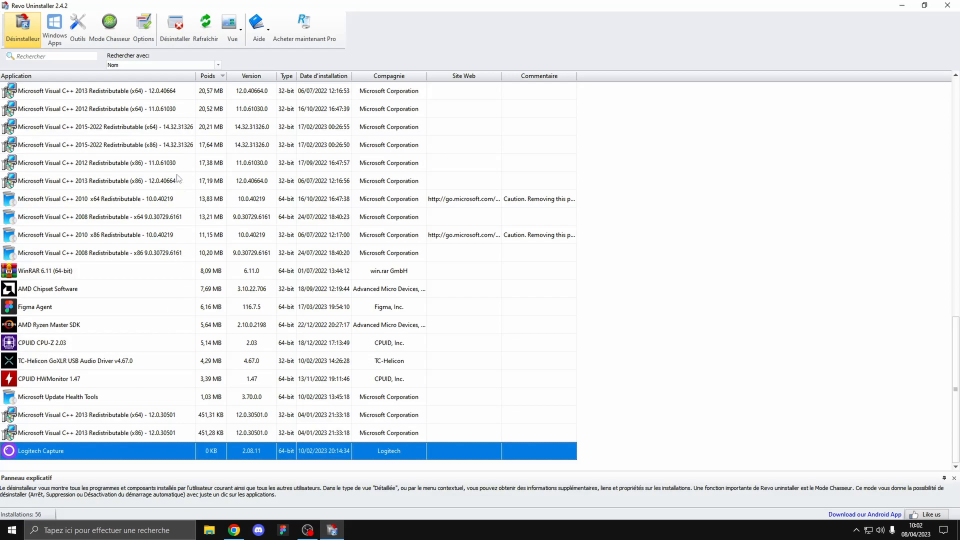
pyautogui.click(173, 36)
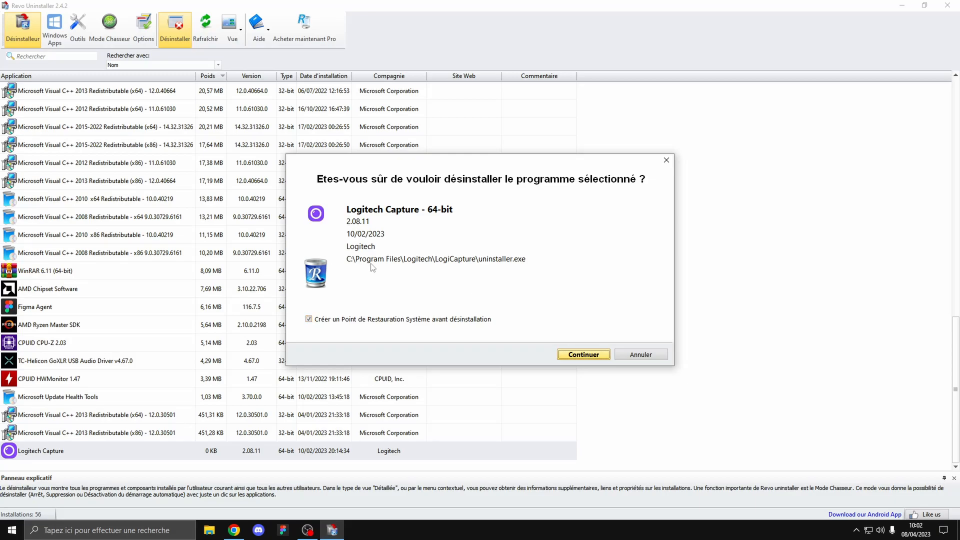
pyautogui.click(333, 320)
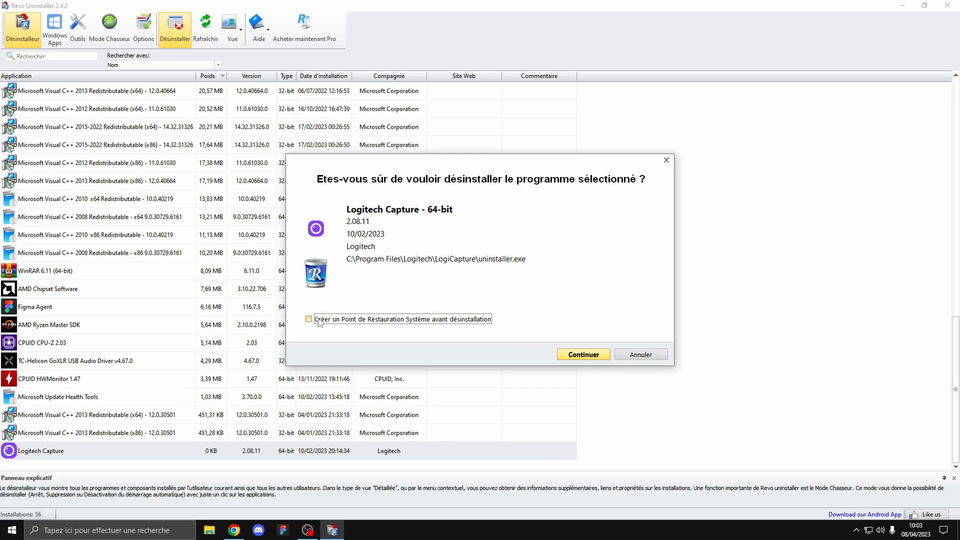
pyautogui.click(583, 354)
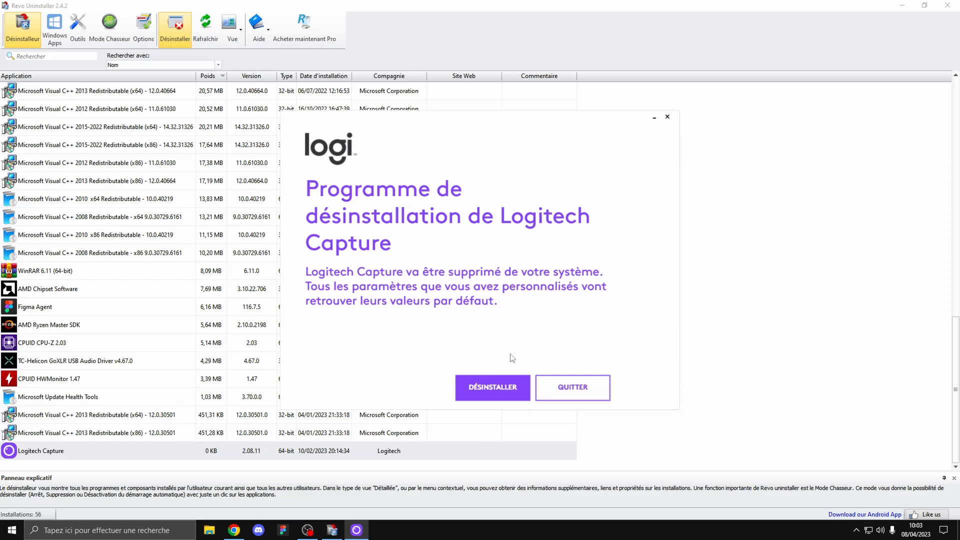
# Step: Complete Logitech Capture's own uninstaller without restarting the system, and scan for leftovers in Advanced (Avancé) mode
pyautogui.click(482, 386)
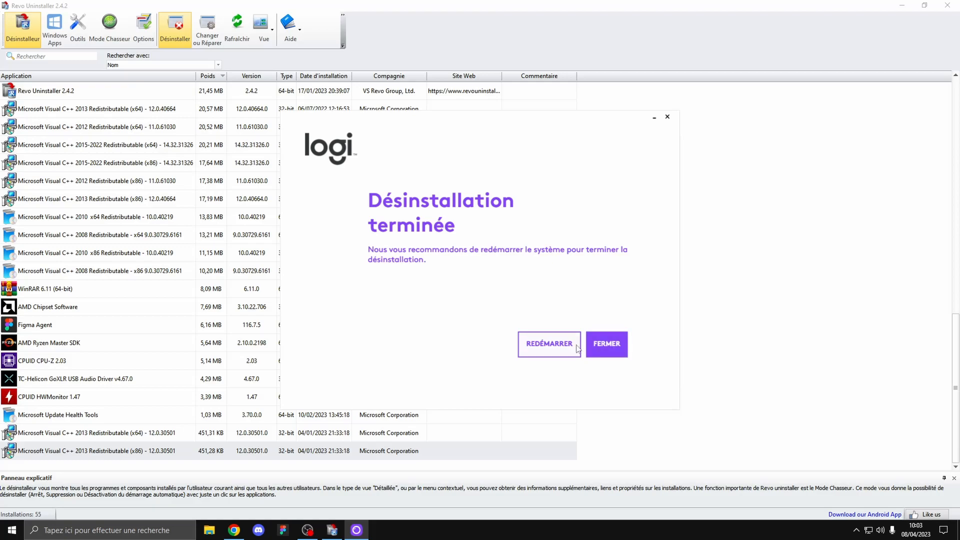
pyautogui.click(605, 346)
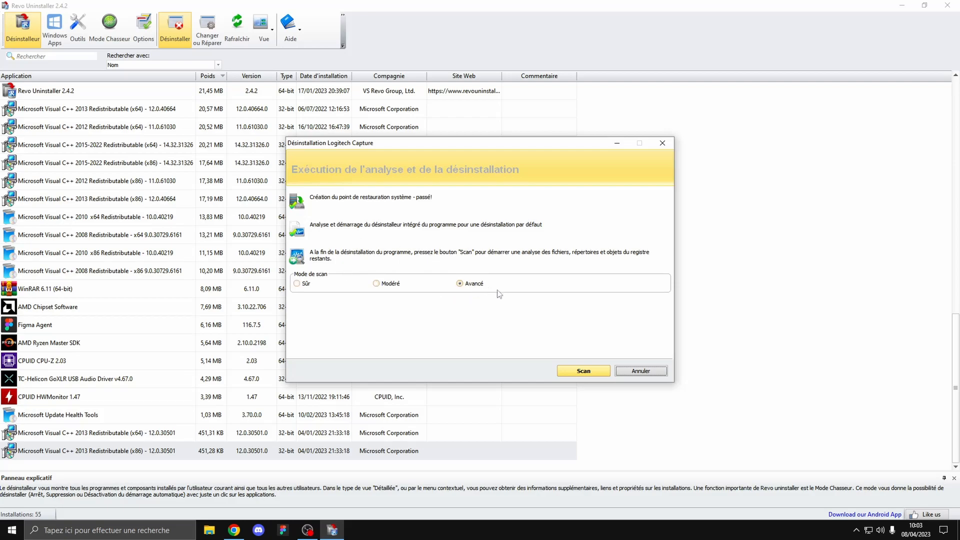
pyautogui.click(582, 372)
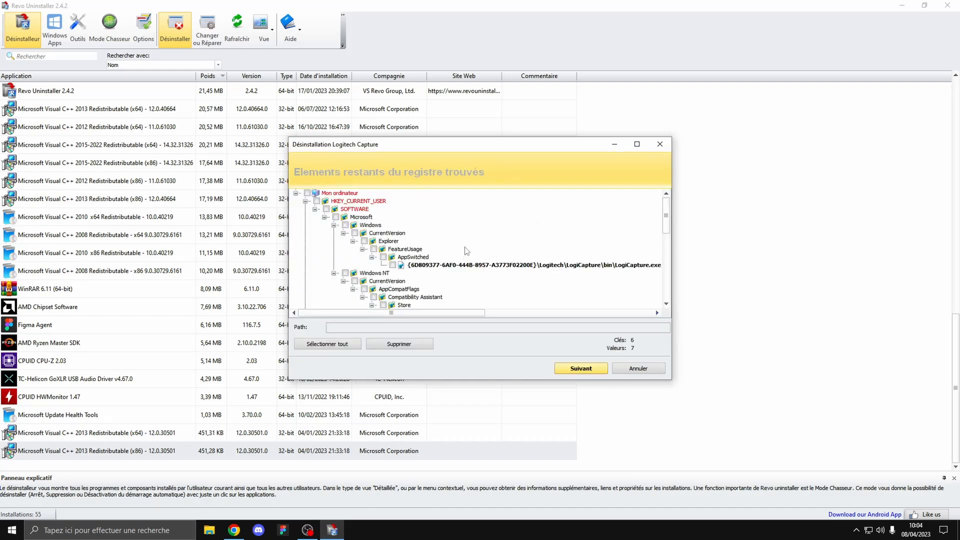
# Step: Review the leftover Logitech Capture registry items, select them all and delete them
pyautogui.moveTo(668, 214); pyautogui.dragTo(665, 242)
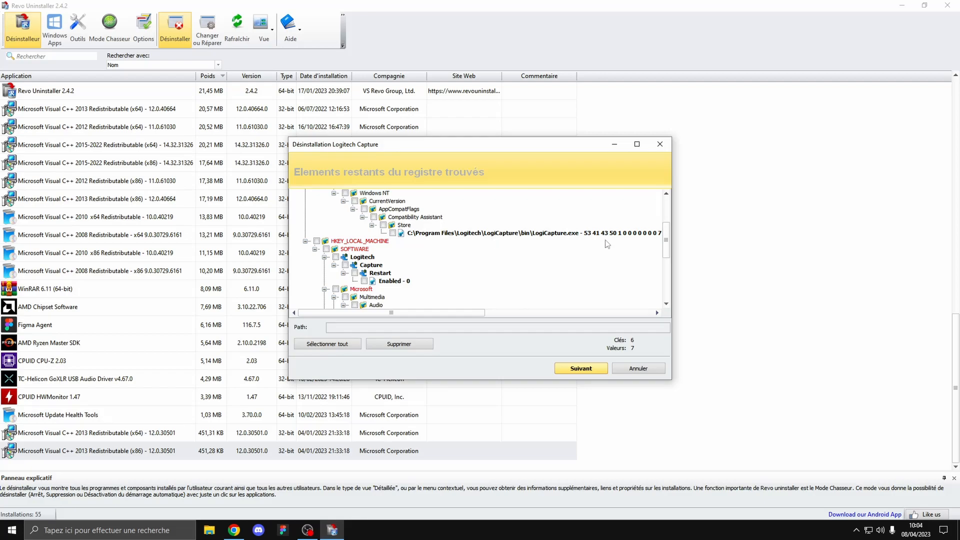
pyautogui.moveTo(668, 237); pyautogui.dragTo(663, 204)
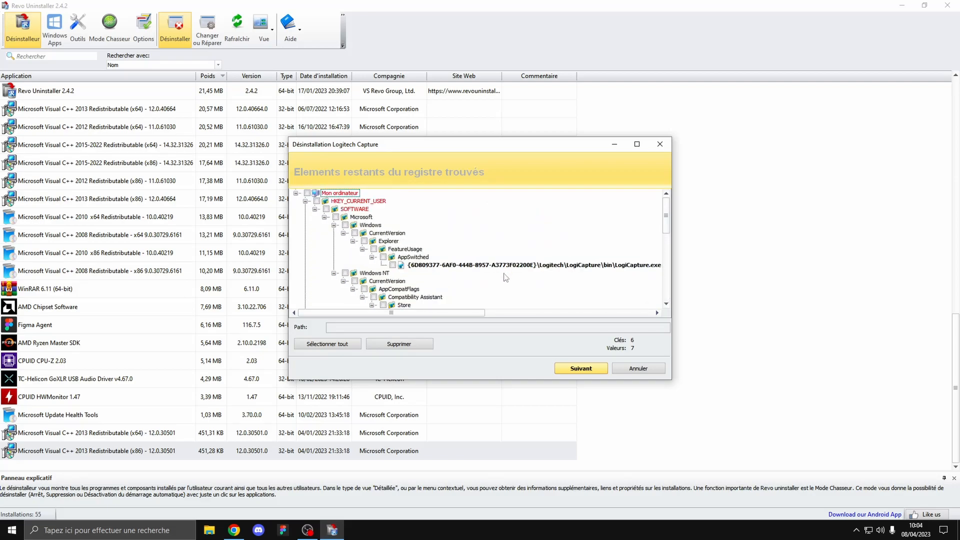
pyautogui.click(329, 349)
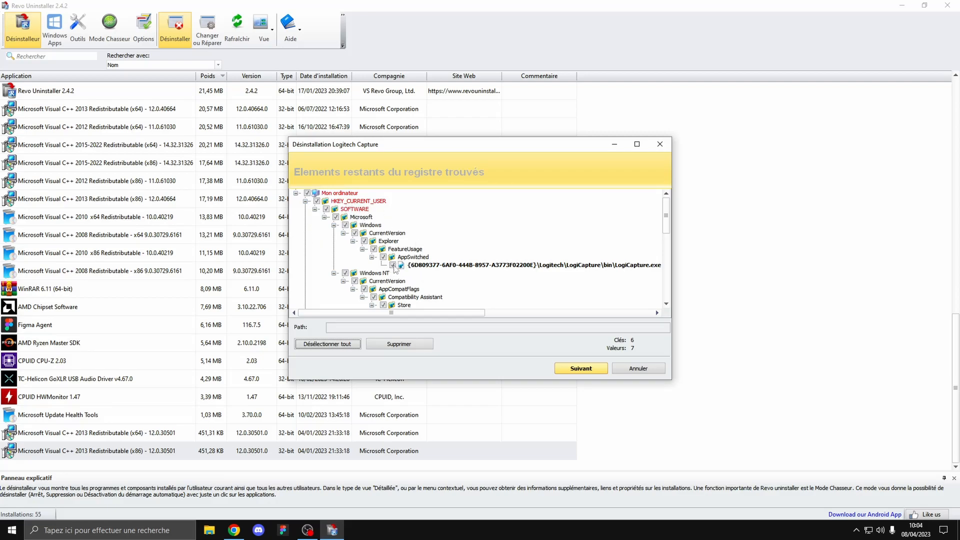
pyautogui.scroll(-10, 394, 271)
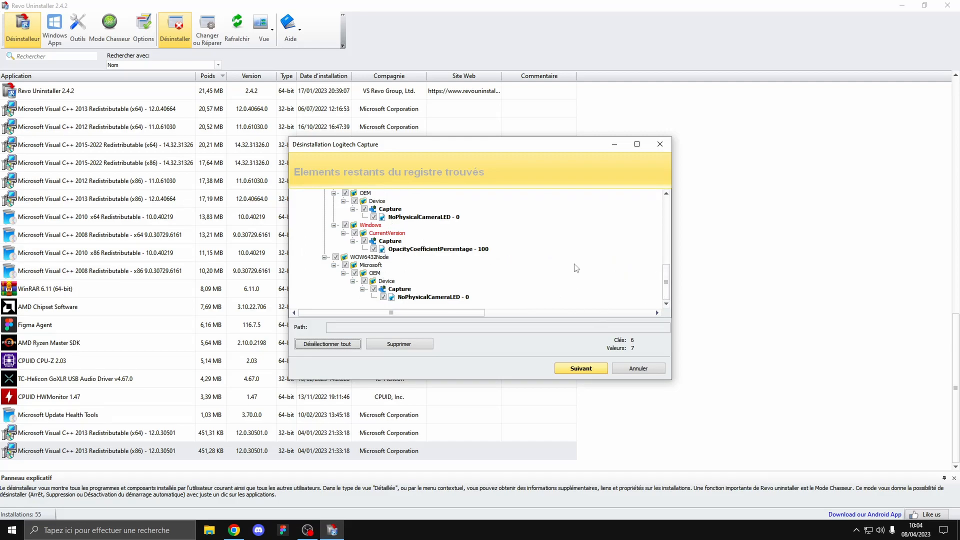
pyautogui.click(411, 345)
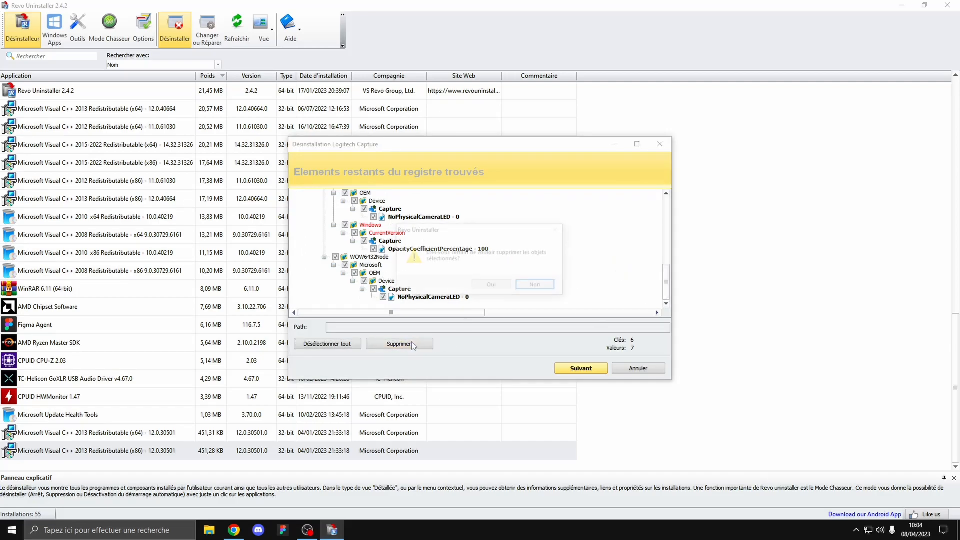
pyautogui.click(492, 286)
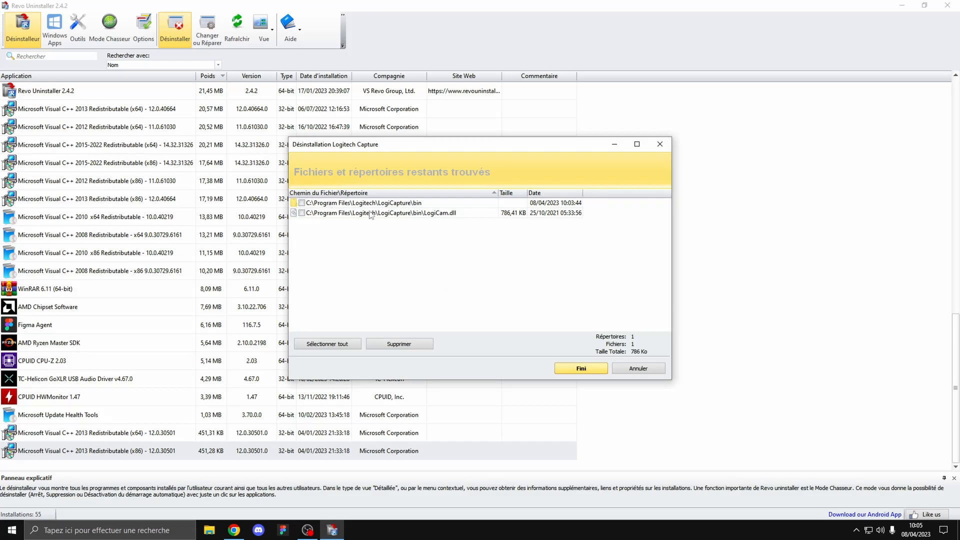
# Step: Delete the leftover LogiCapture bin folder and LogiCam.dll file, and finish the Logitech Capture removal
pyautogui.click(301, 203)
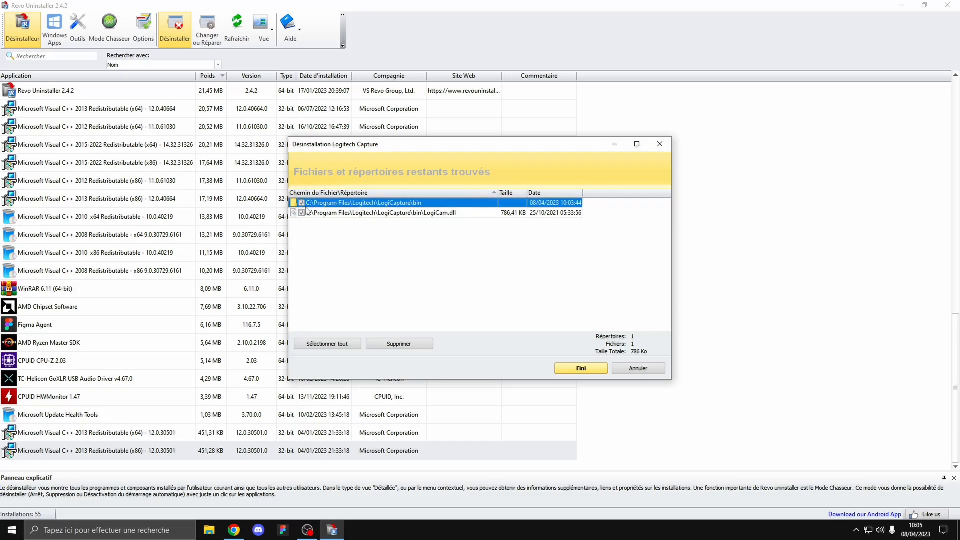
pyautogui.click(332, 344)
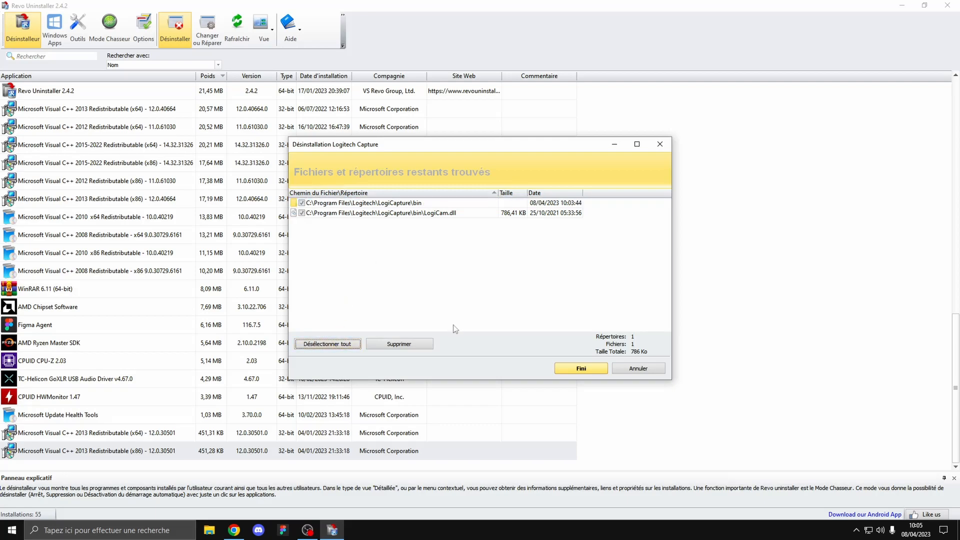
pyautogui.click(415, 344)
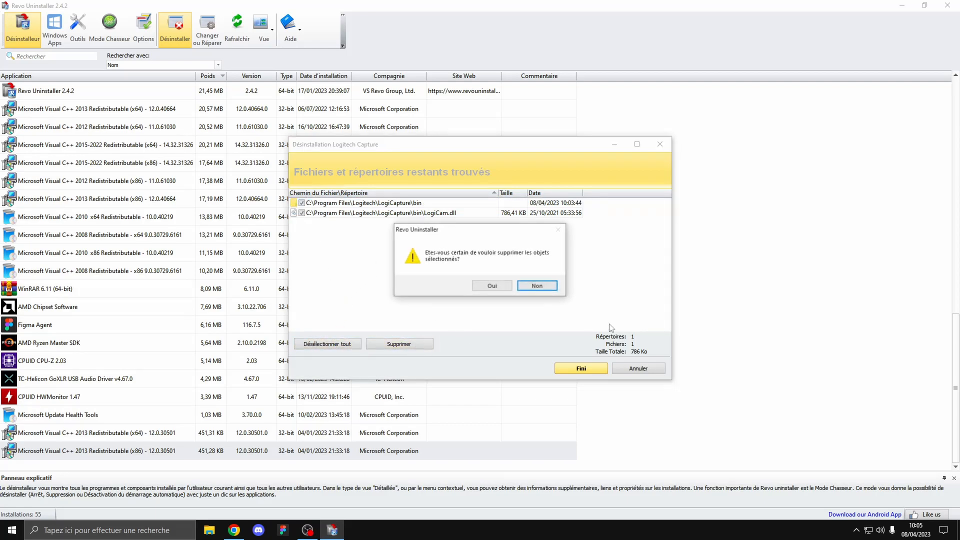
pyautogui.click(501, 288)
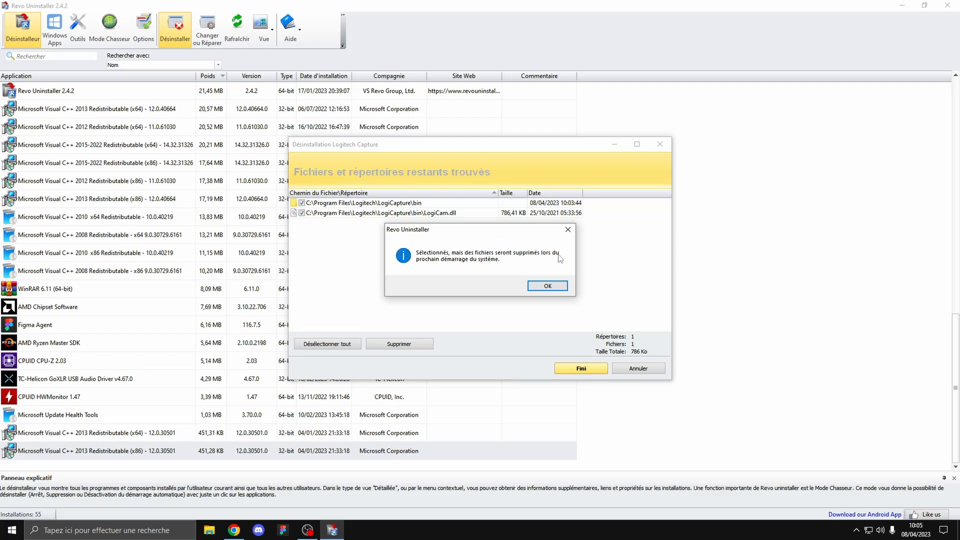
pyautogui.click(552, 287)
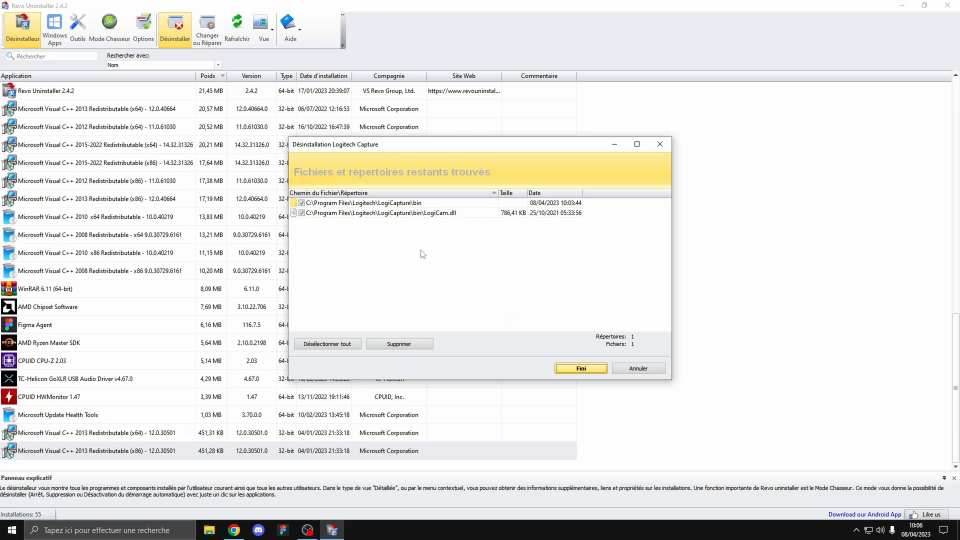
pyautogui.click(580, 370)
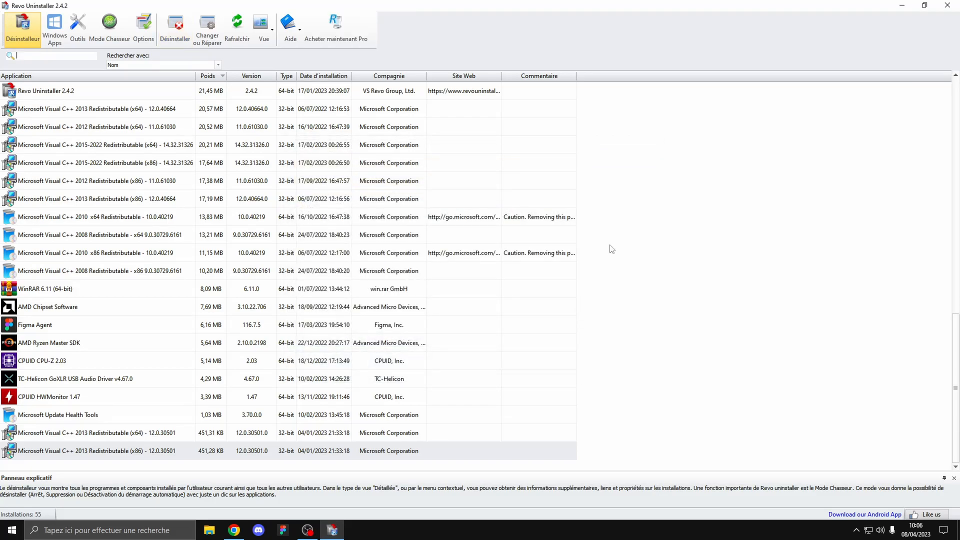
# Step: Look over the list of remaining installed programs and the set of additional cleaning tools
pyautogui.scroll(11, 593, 179)
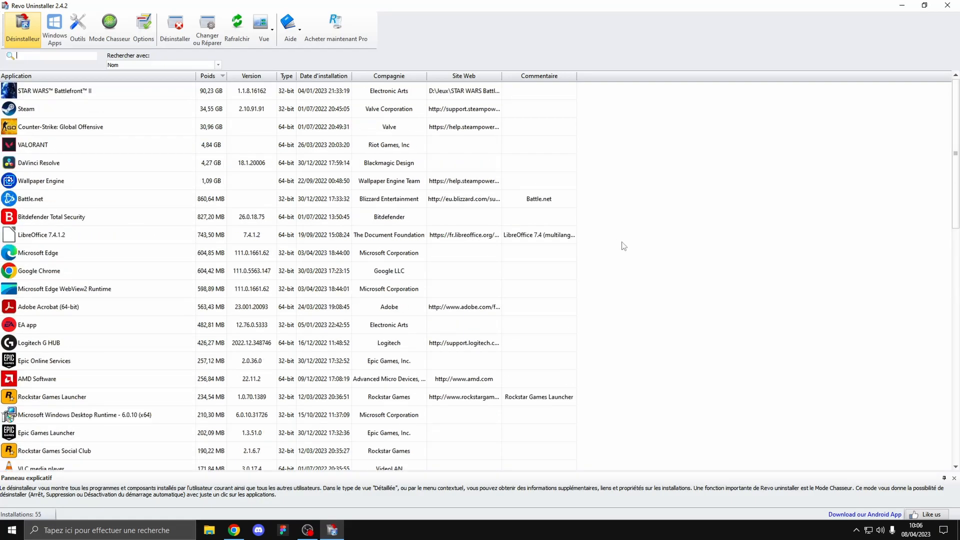
pyautogui.click(77, 30)
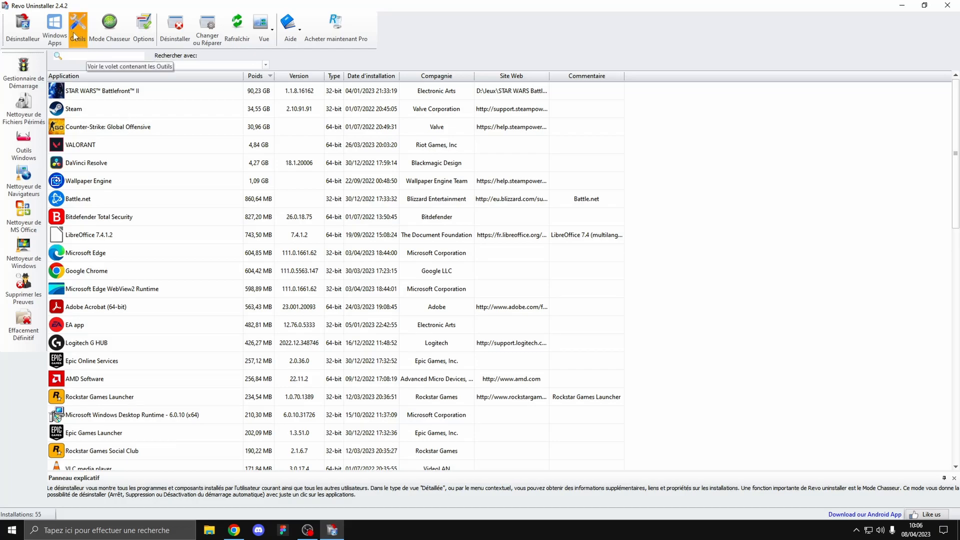
pyautogui.click(27, 29)
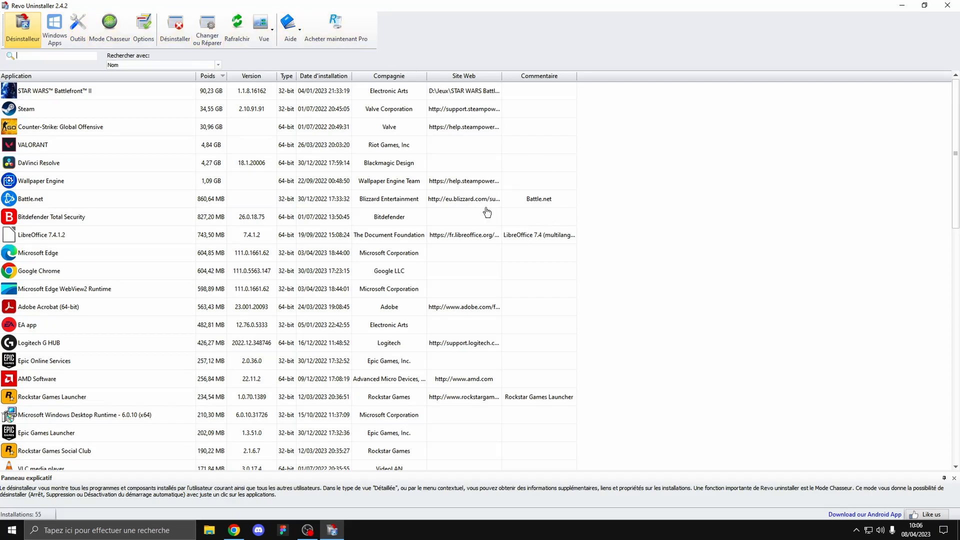
pyautogui.scroll(-11, 487, 212)
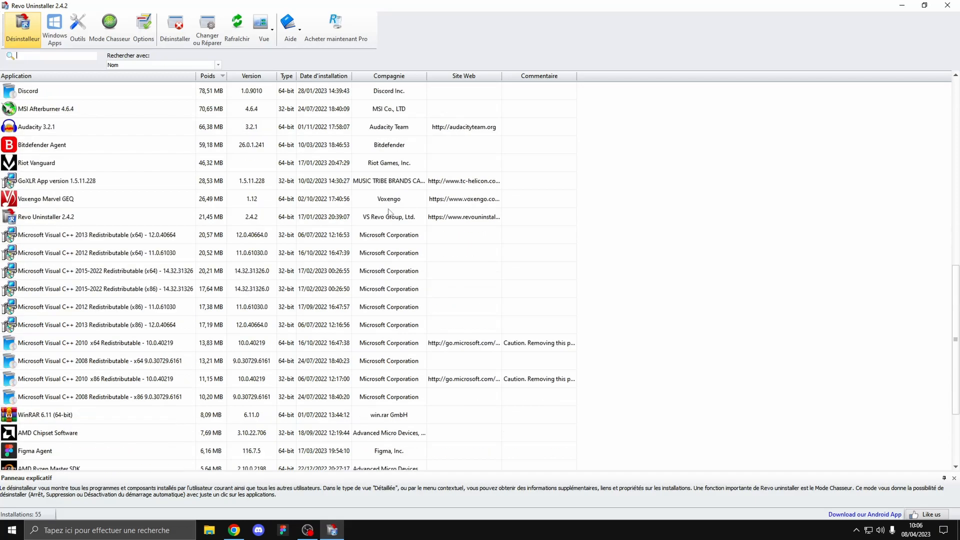
pyautogui.scroll(11, 395, 200)
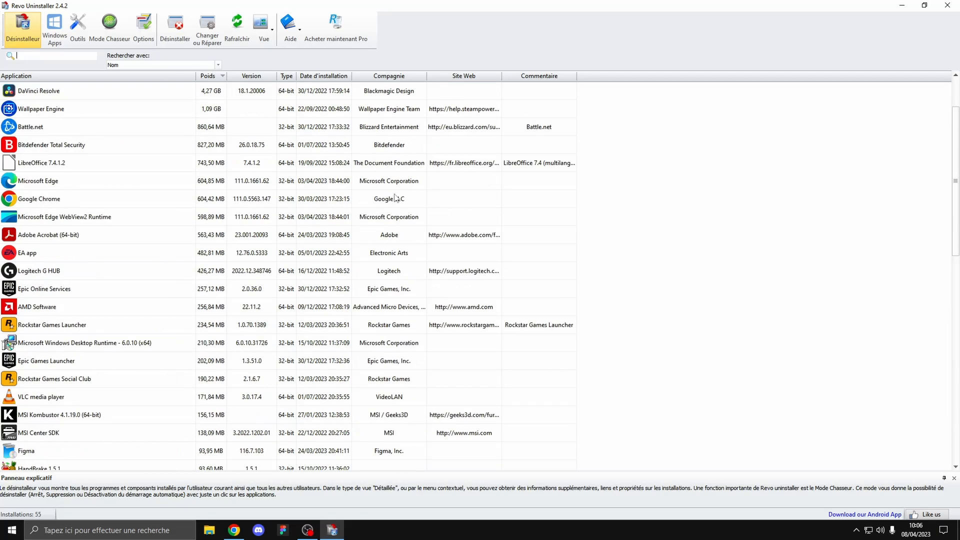